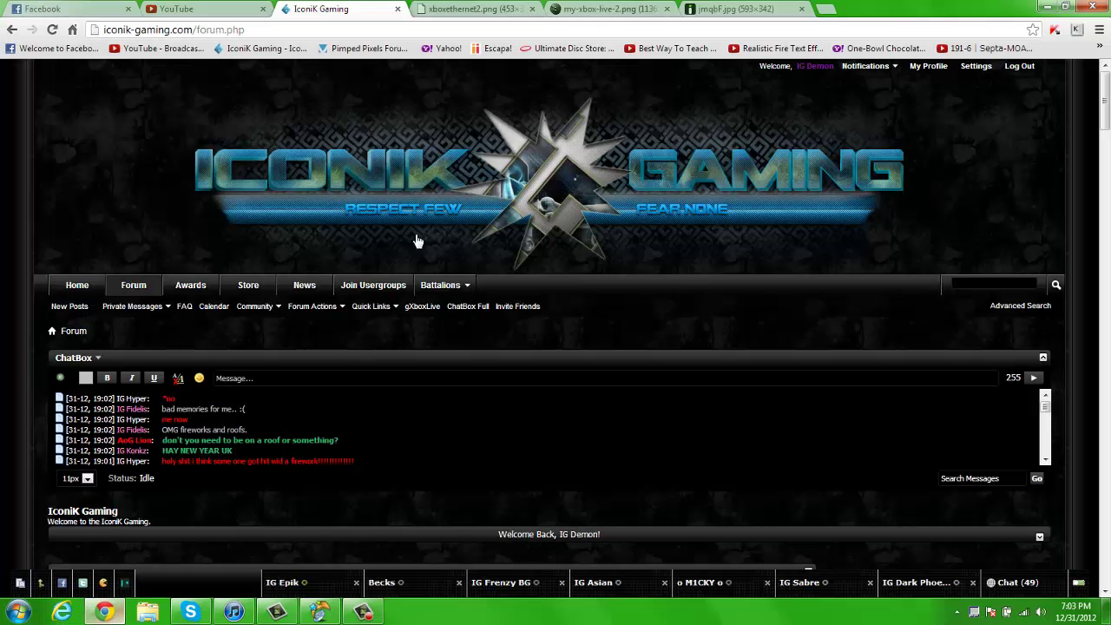
- From the xboxethernet2.png tab, bring ShowBiz forward and open its Capture Module showing a black Integrated Webcam preview
left_click(469, 8)
left_click(362, 611)
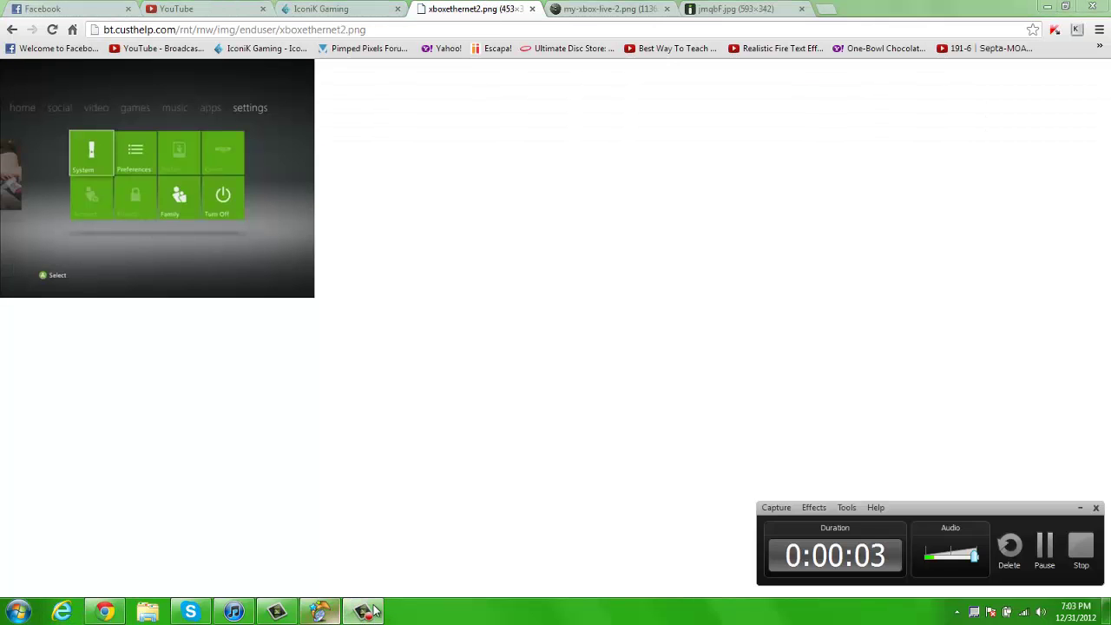
left_click(320, 611)
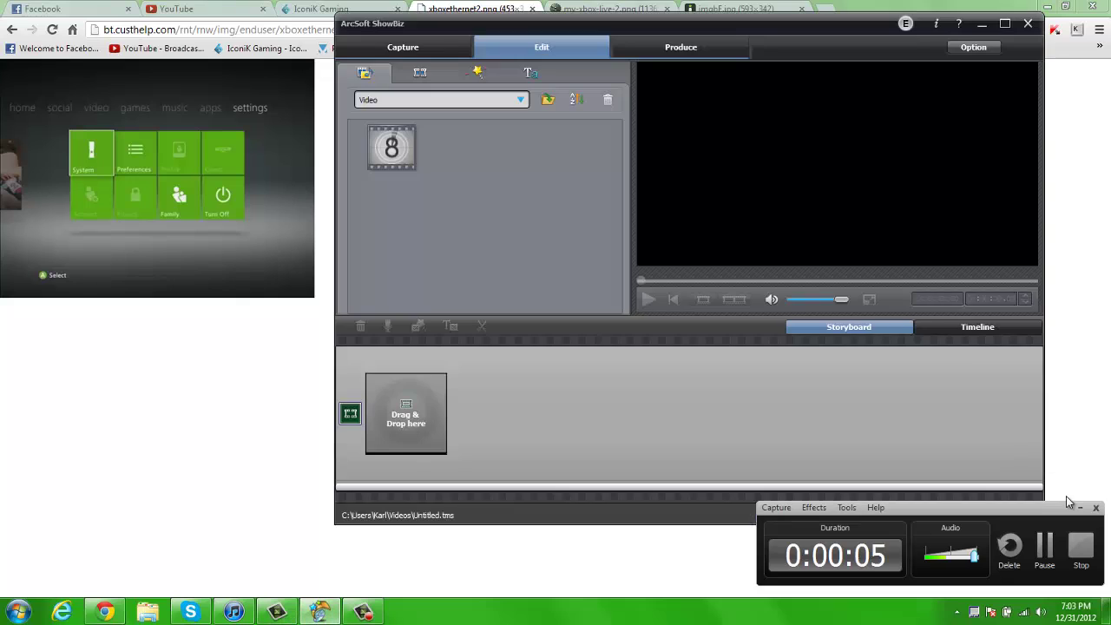
left_click(445, 49)
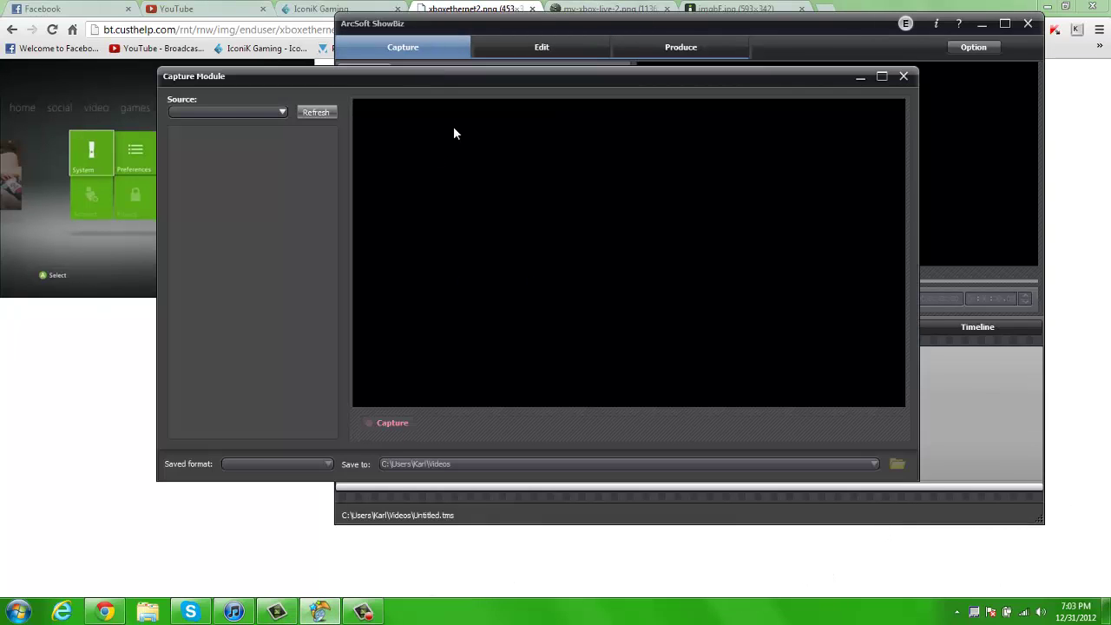
left_click_drag(482, 78, 627, 88)
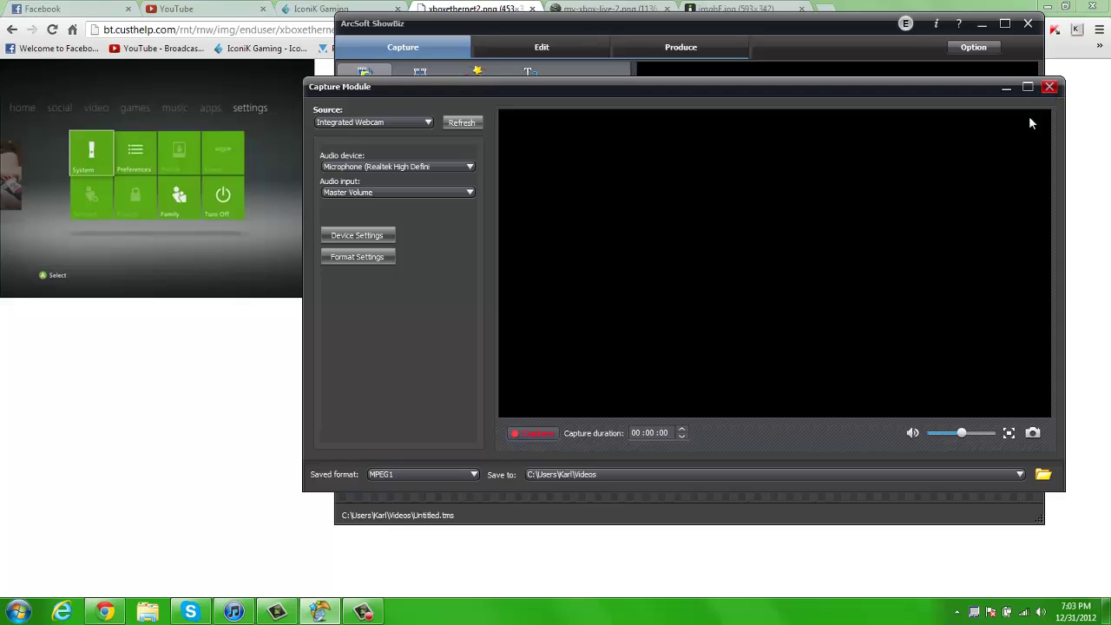
- Close the ShowBiz Capture Module and bring Chrome back in front
left_click(1049, 86)
left_click(142, 371)
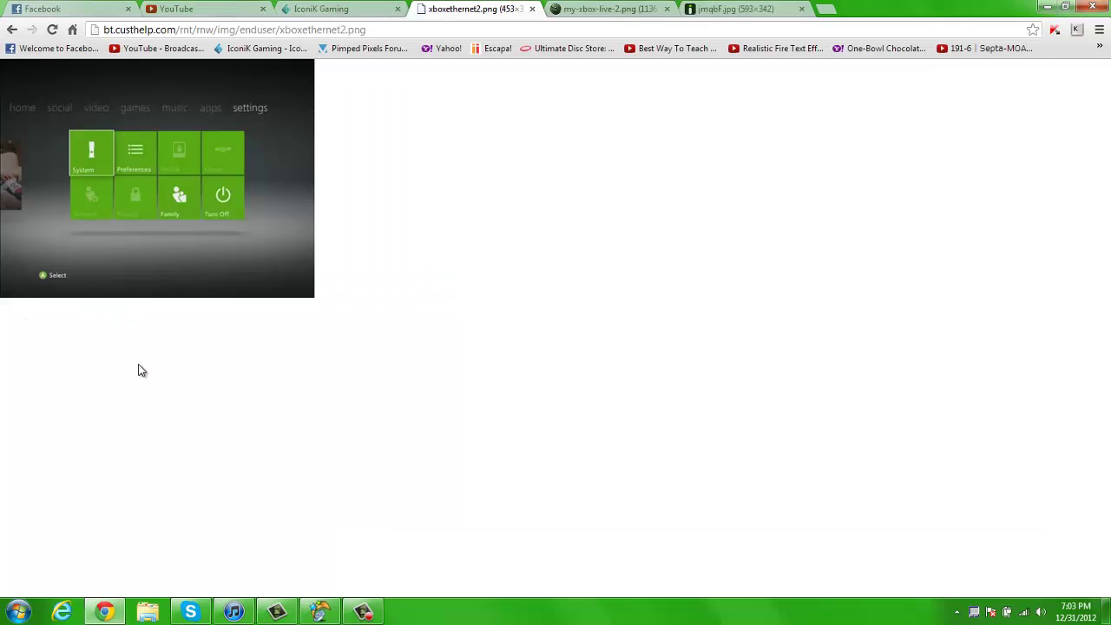
right_click(230, 254)
left_click(178, 194)
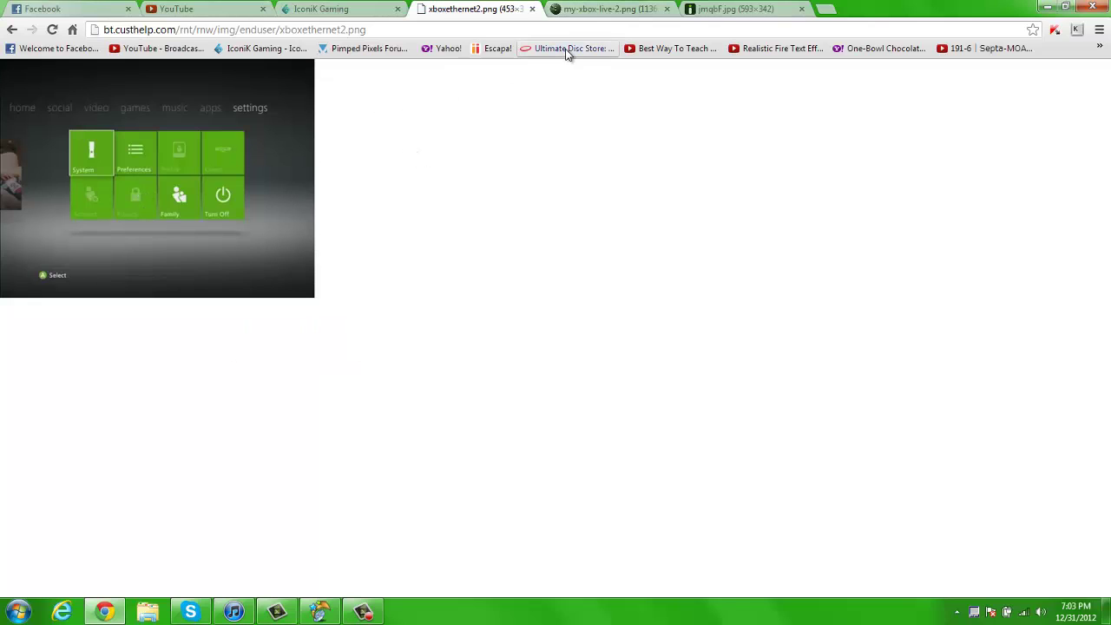
- Close the my-xbox-live-2.png and jmqbF.jpg screenshot tabs, leaving xboxethernet2.png showing
left_click(572, 10)
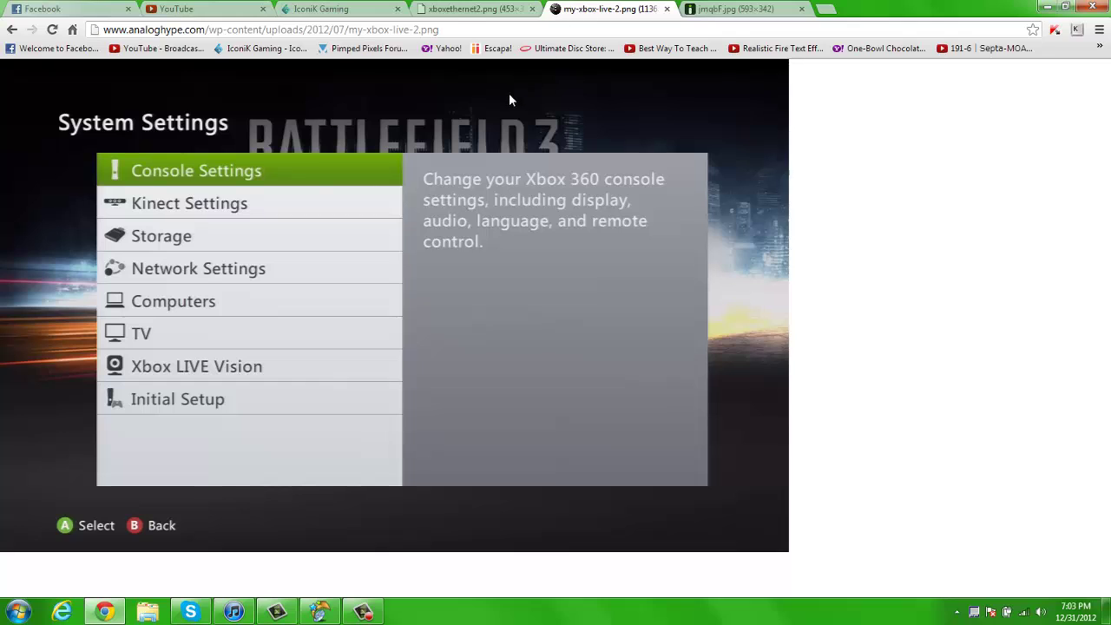
left_click(731, 9)
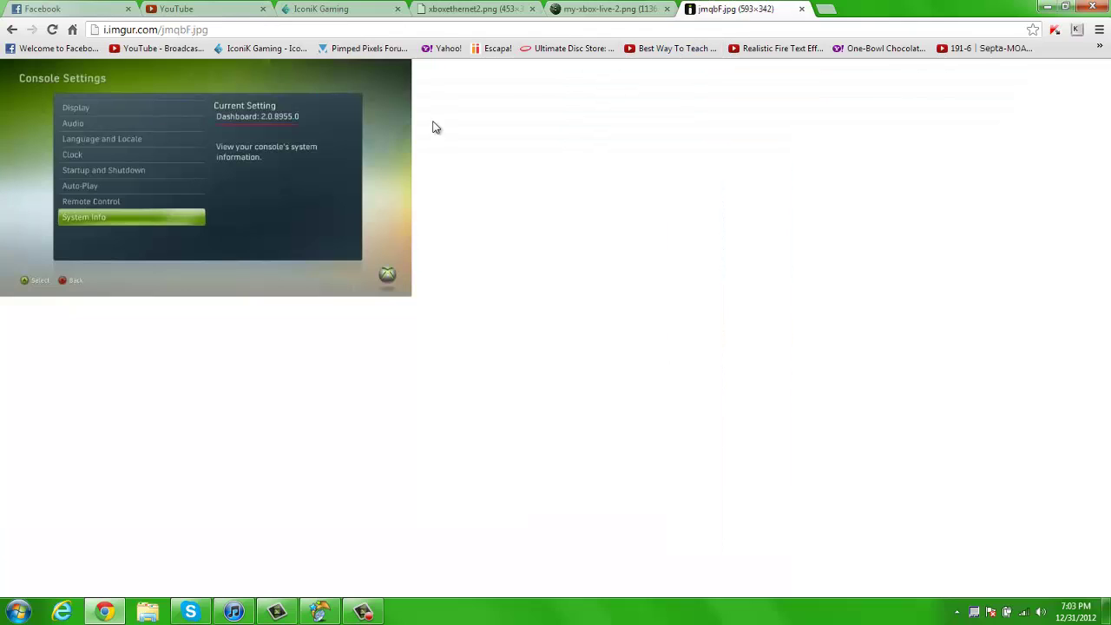
left_click(801, 9)
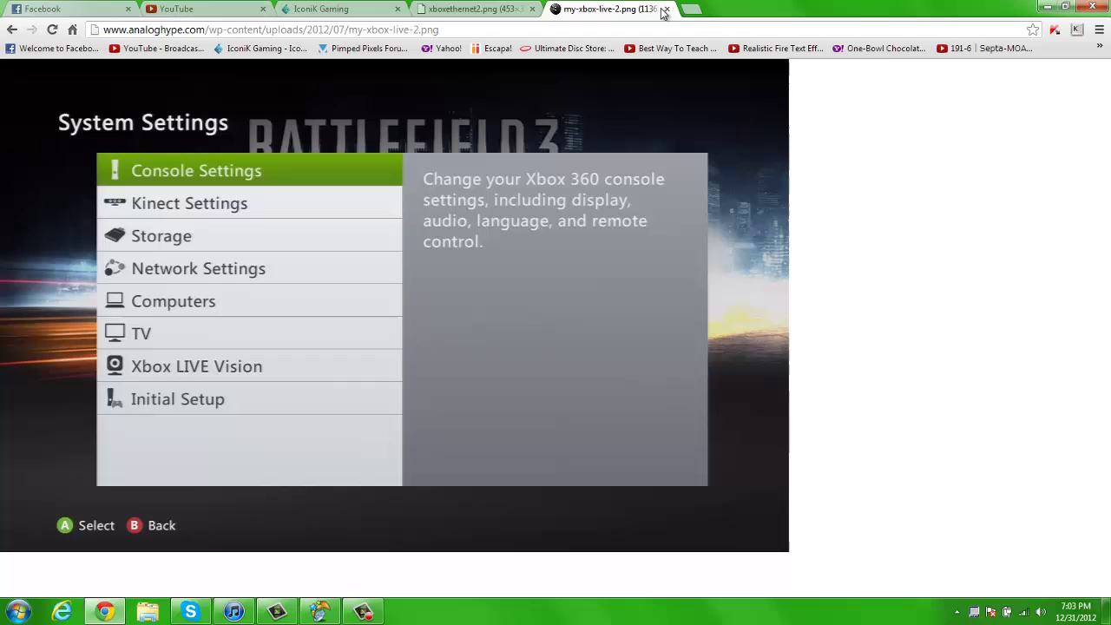
left_click(665, 9)
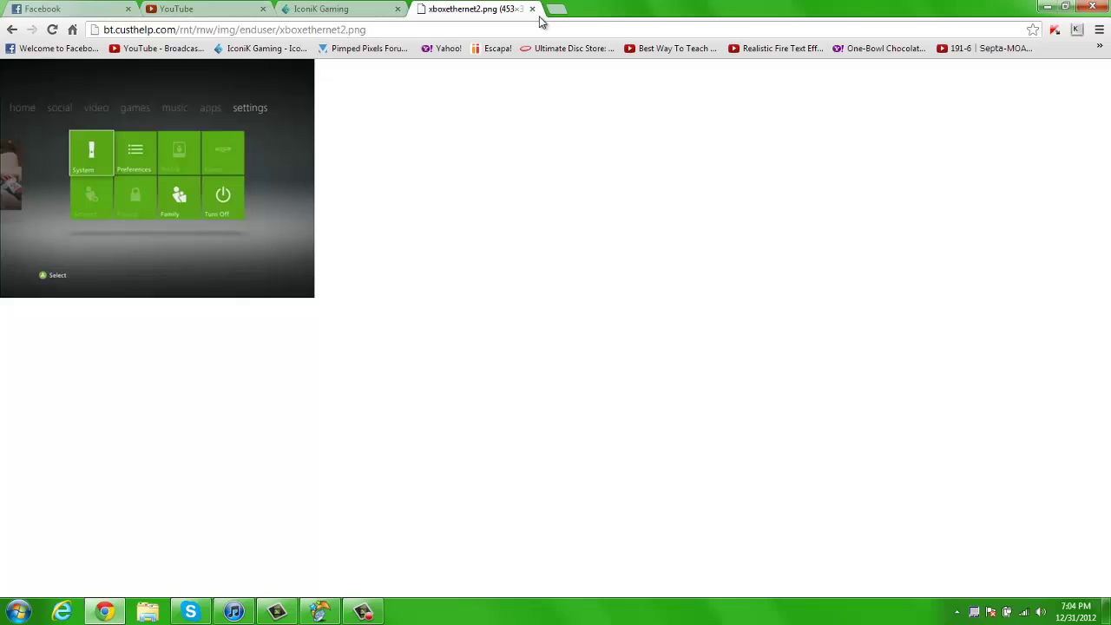
left_click(321, 613)
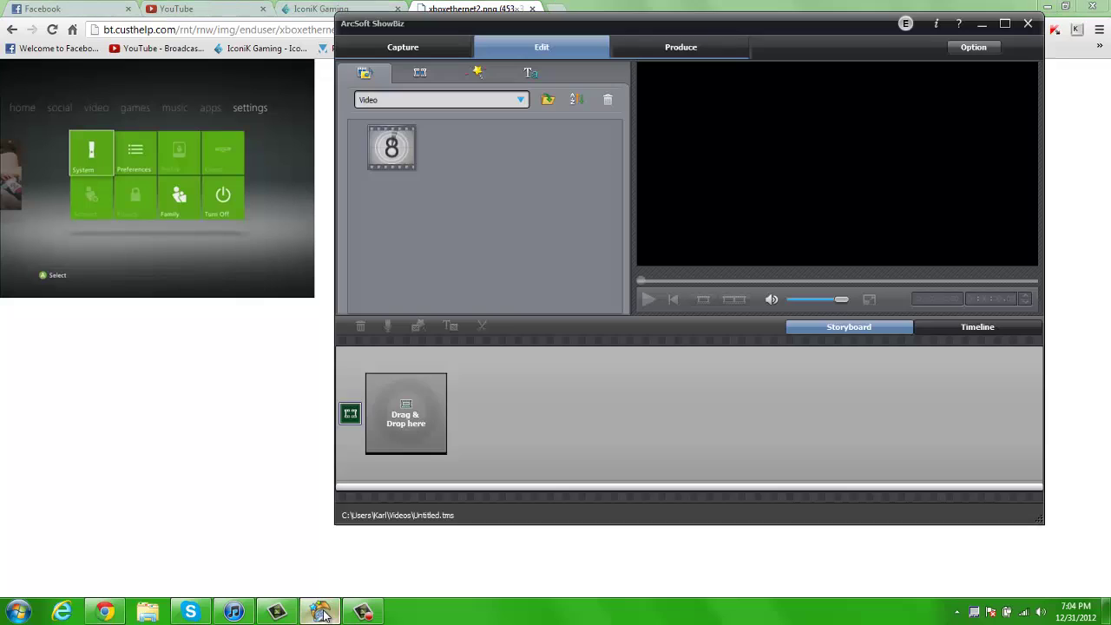
left_click(403, 47)
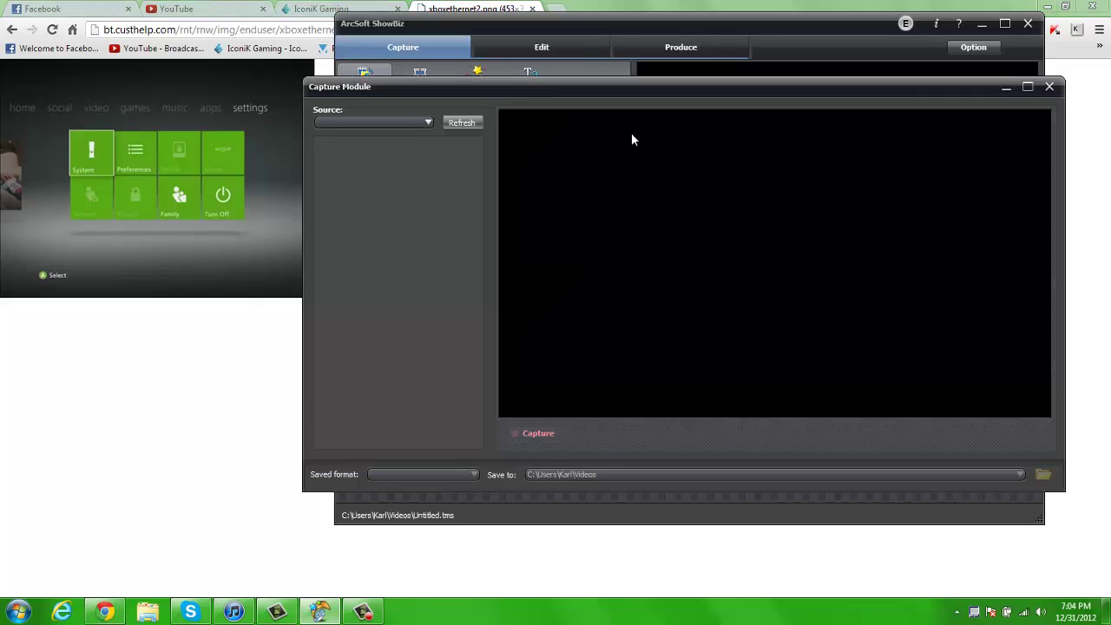
left_click(1049, 87)
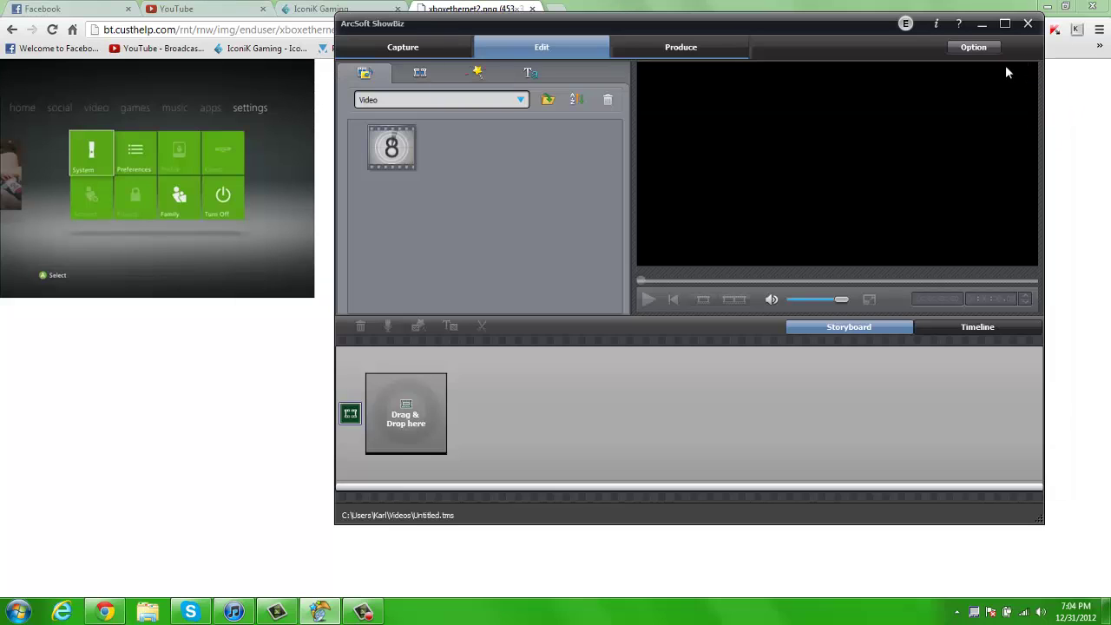
left_click(422, 43)
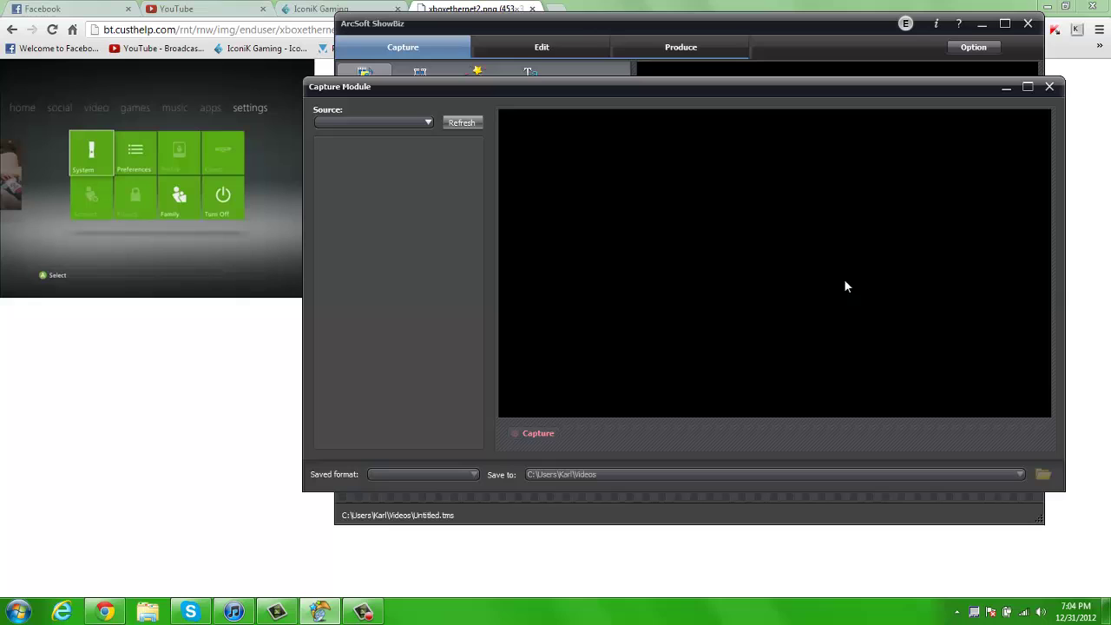
left_click(1051, 88)
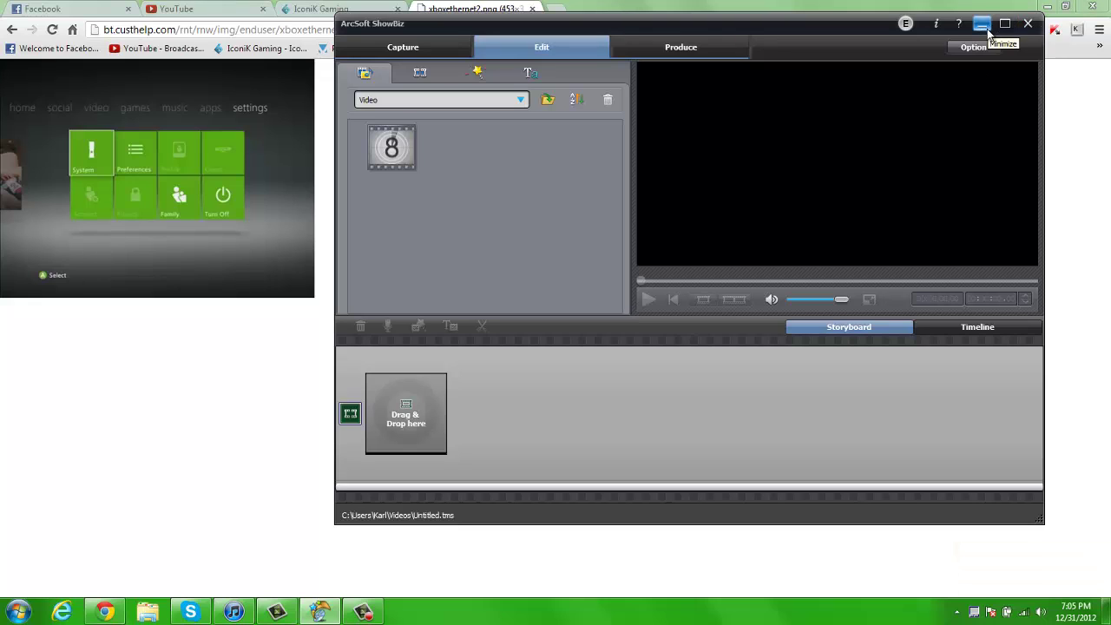
- Minimize ShowBiz and reach Device Manager through Control Panel's Hardware and Sound page
left_click(982, 25)
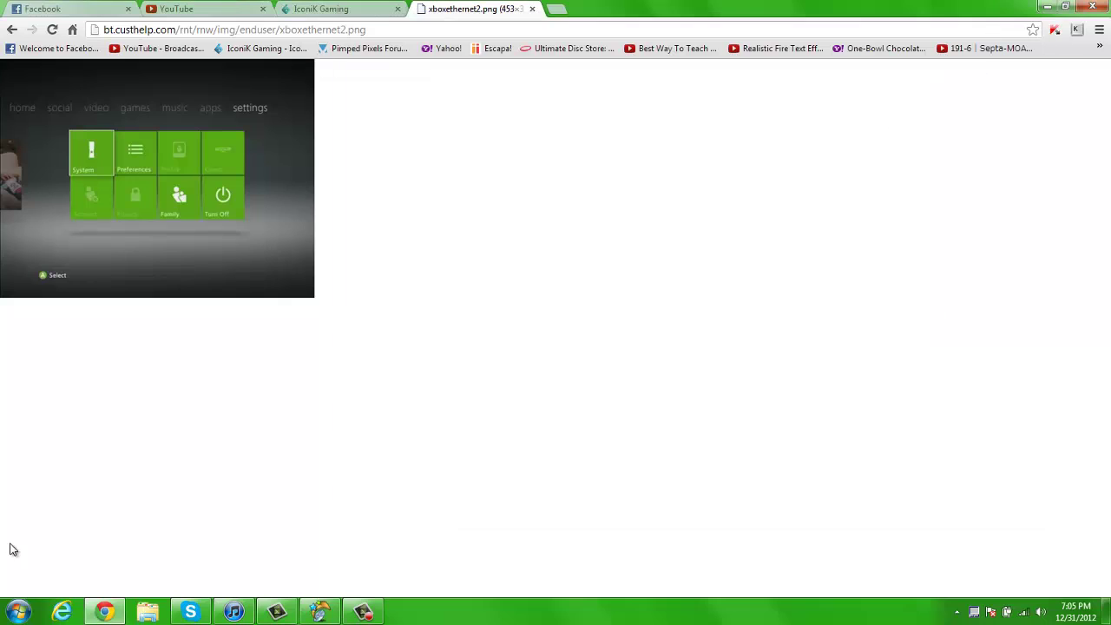
left_click(14, 614)
left_click(253, 377)
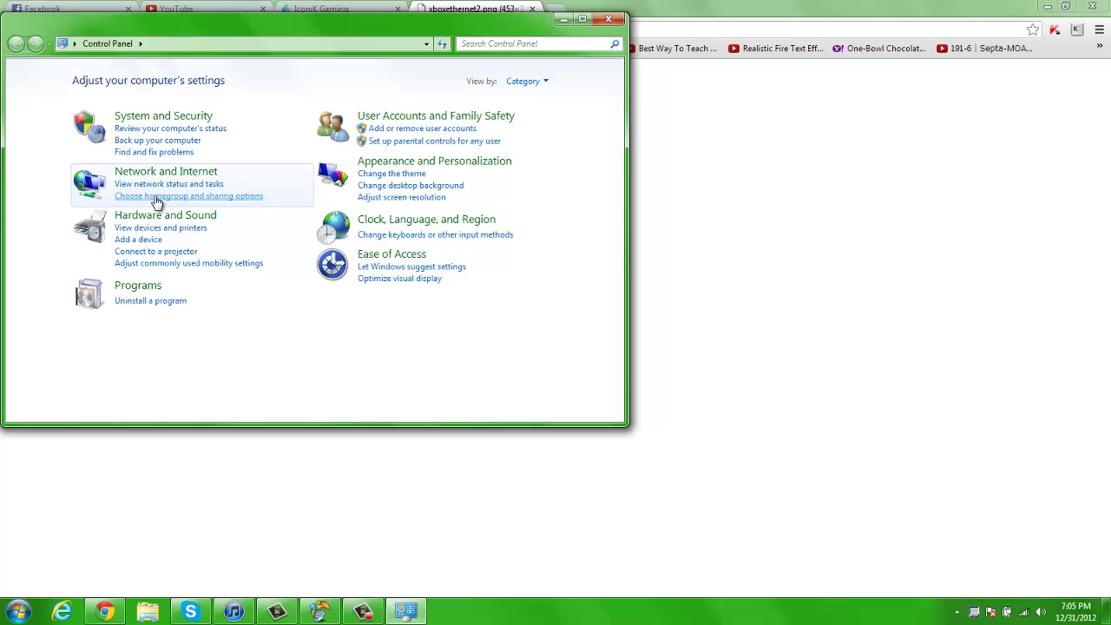
left_click(196, 217)
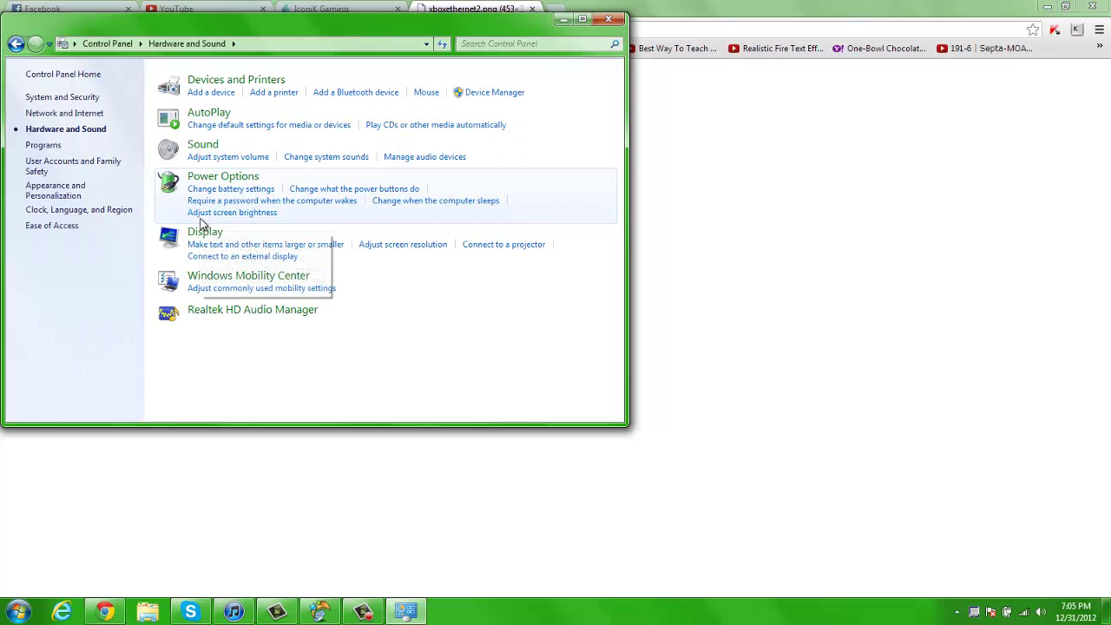
left_click(467, 95)
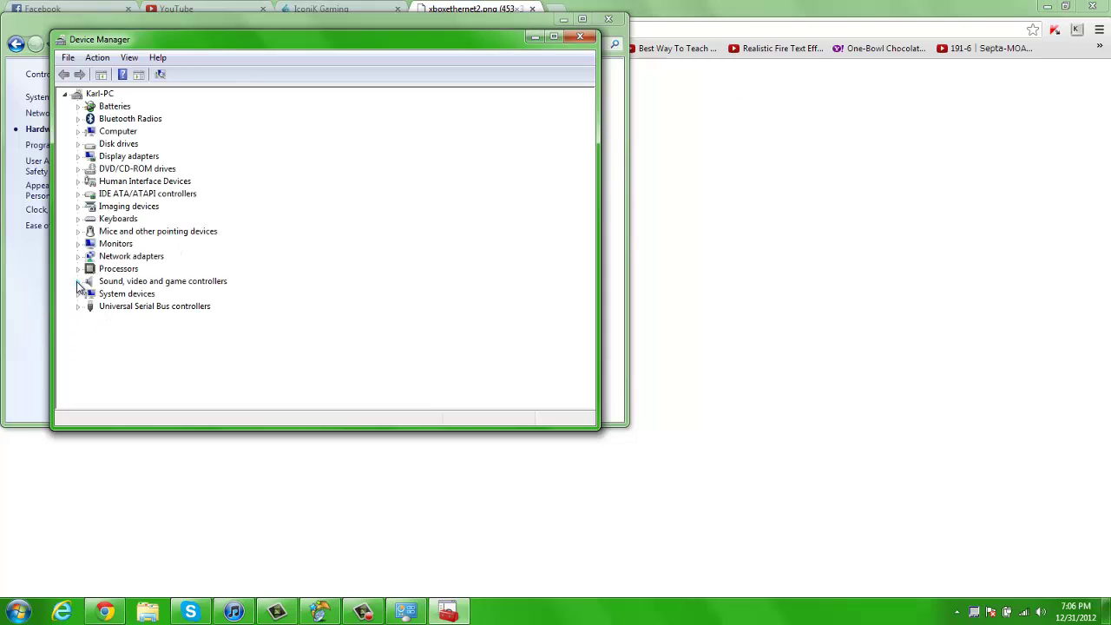
- Inspect Intel(R) Display Audio under Sound, video and game controllers without changes, then close Device Manager and Control Panel
left_click(78, 282)
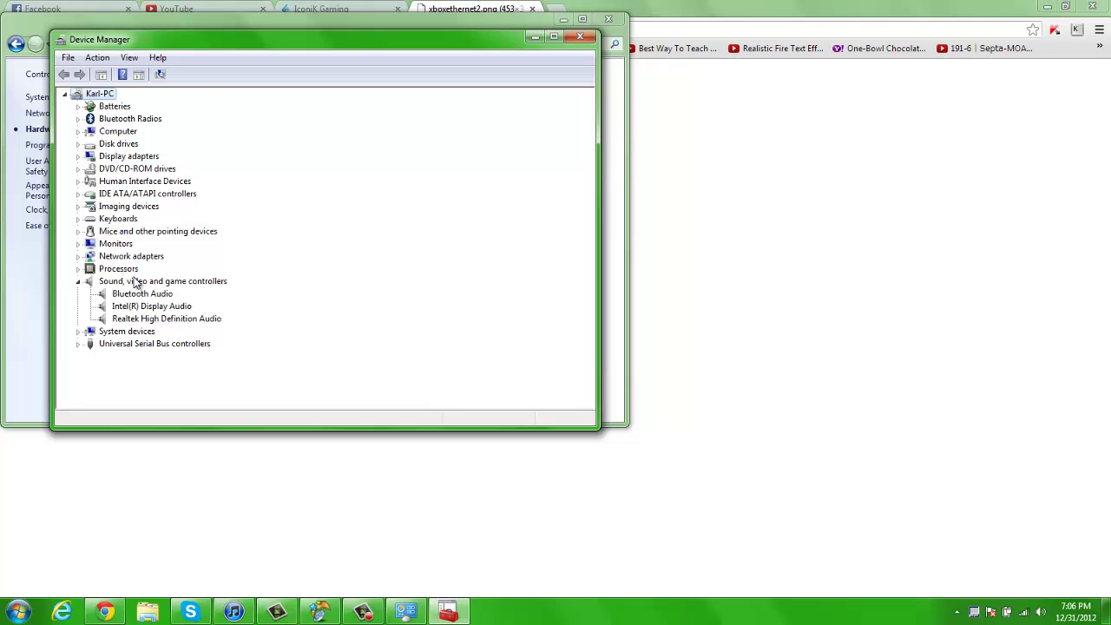
right_click(169, 310)
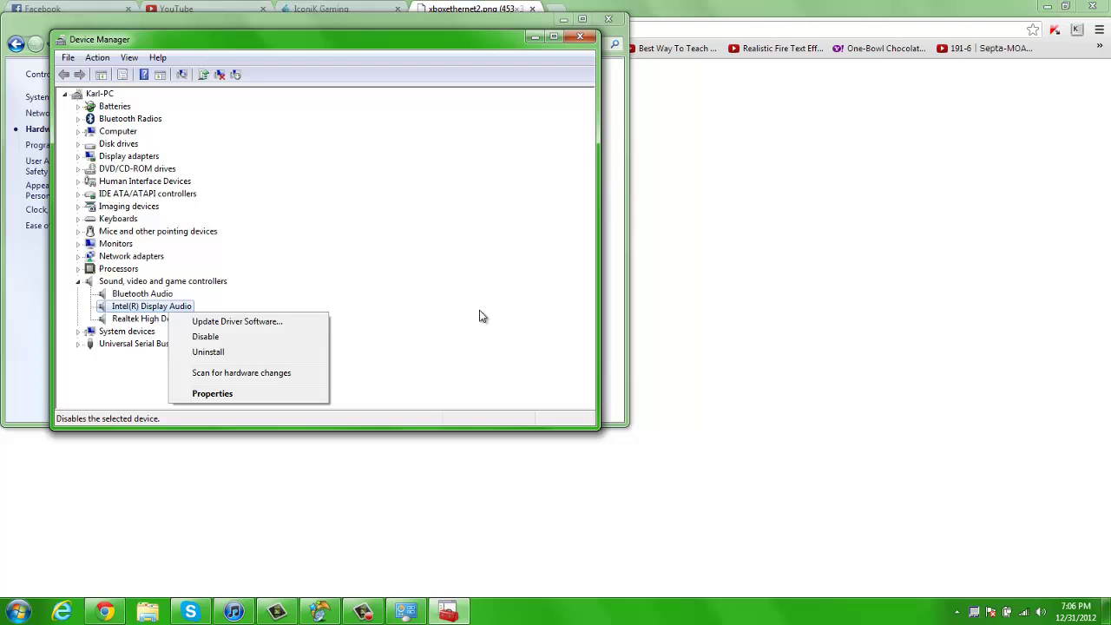
key("Down")
key("Escape")
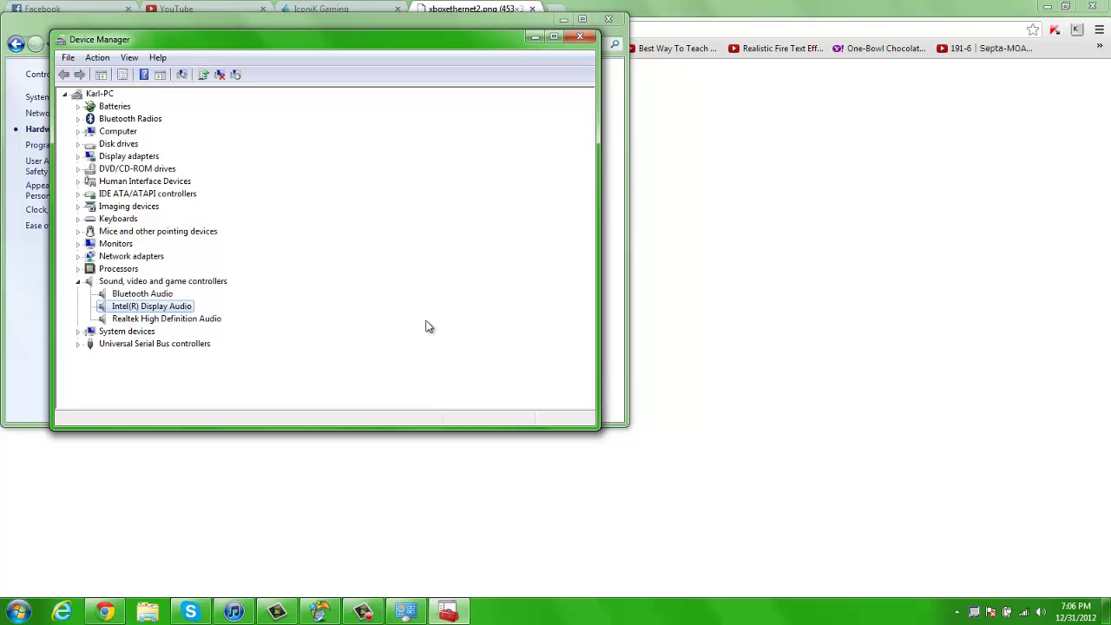
left_click(580, 37)
left_click(609, 21)
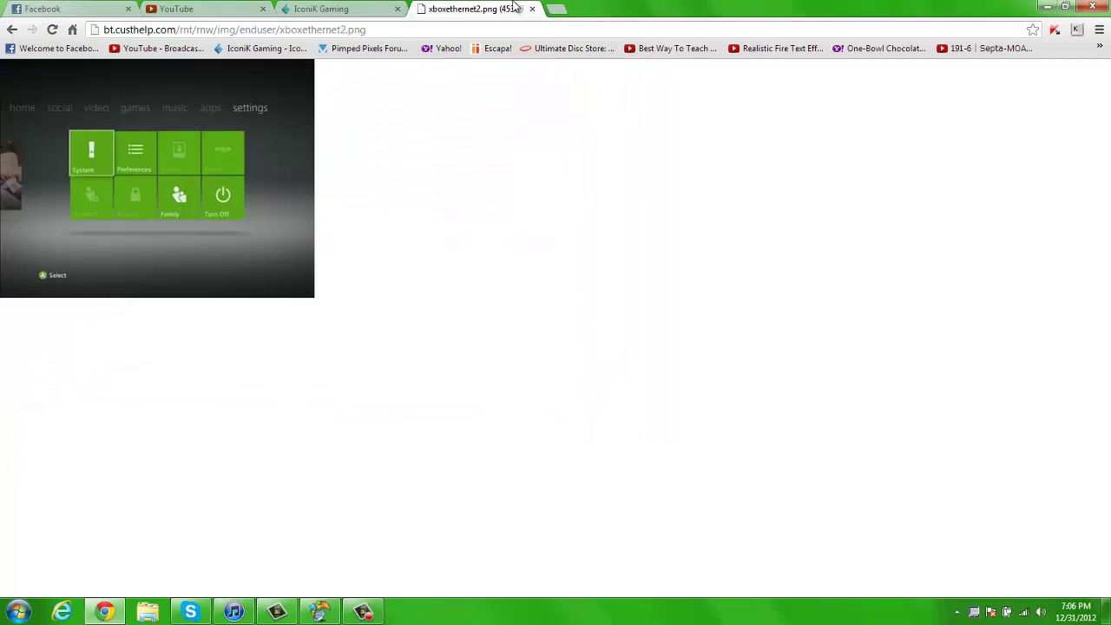
- Restore ShowBiz from the taskbar and nudge its window slightly left
left_click(328, 614)
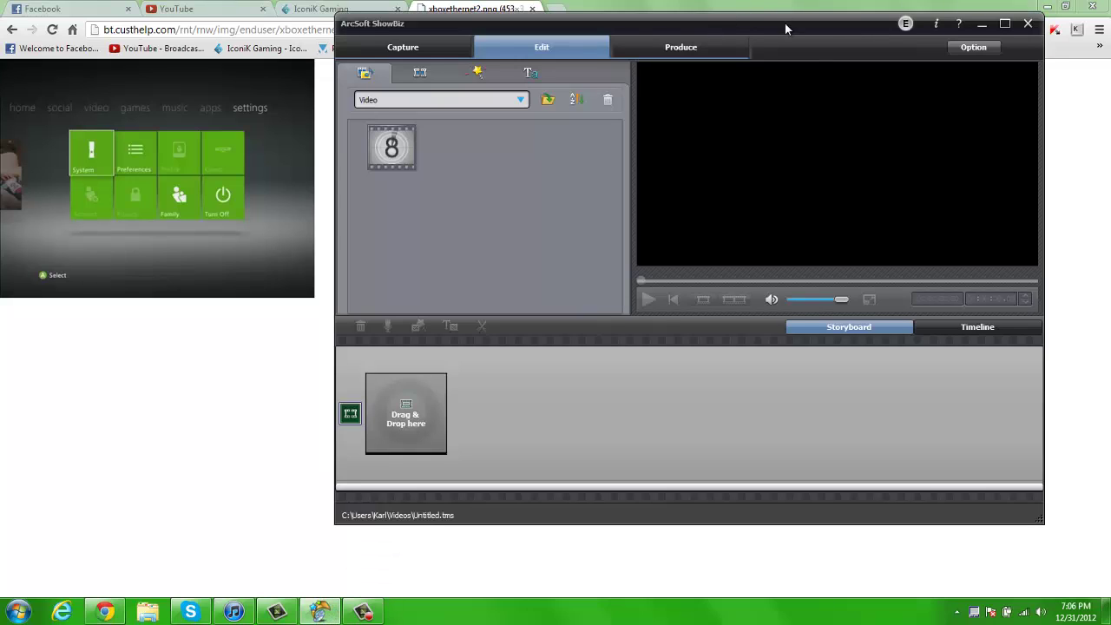
left_click_drag(785, 22, 777, 23)
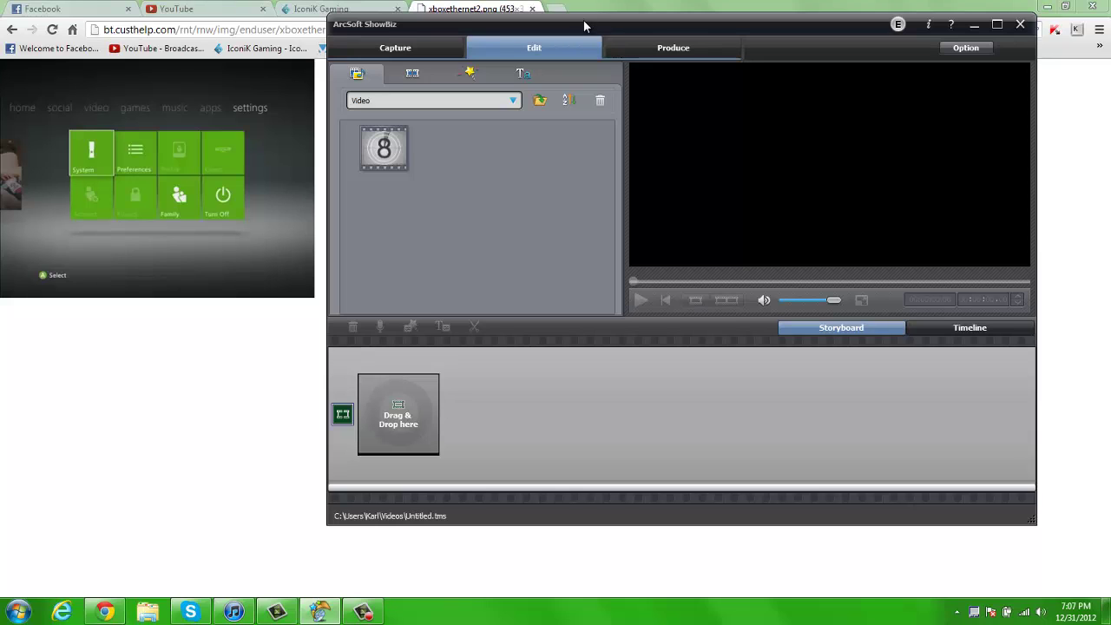
- Reopen the Capture Module, confirm the Source list offers only Integrated Webcam, and dismiss the colour-scheme prompt
left_click_drag(583, 33, 529, 55)
left_click(341, 68)
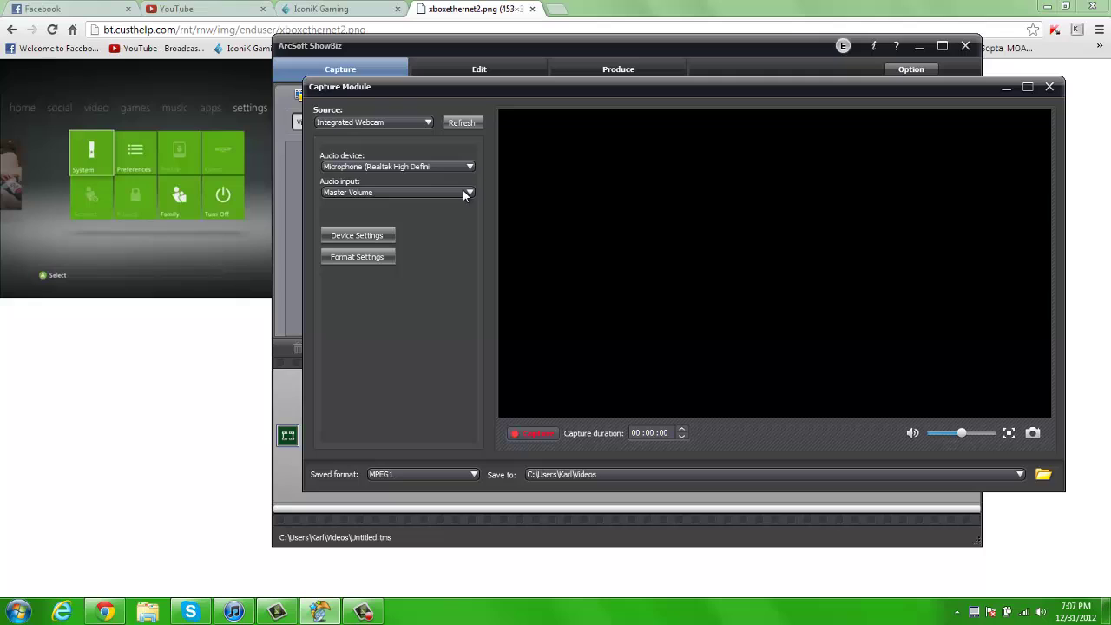
left_click(431, 167)
left_click(433, 180)
left_click(413, 124)
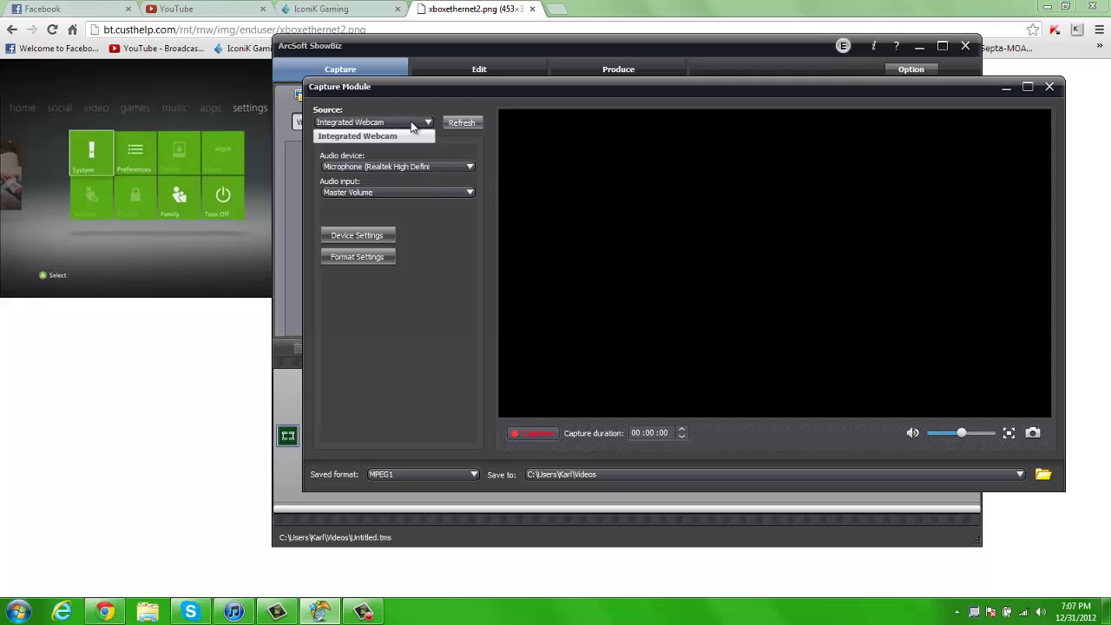
left_click(416, 139)
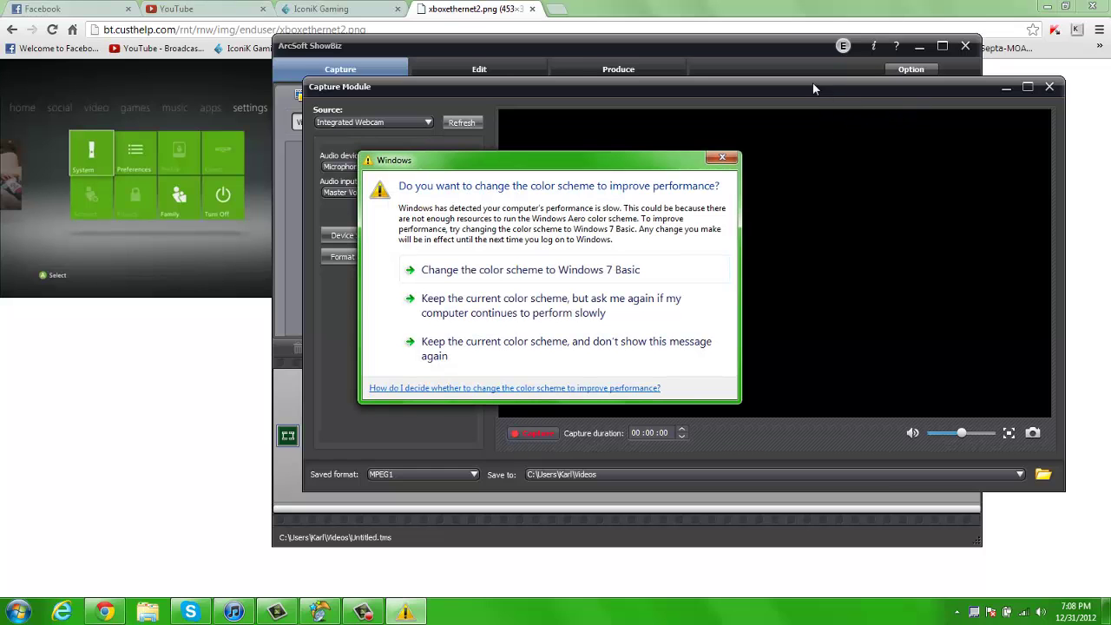
left_click(723, 160)
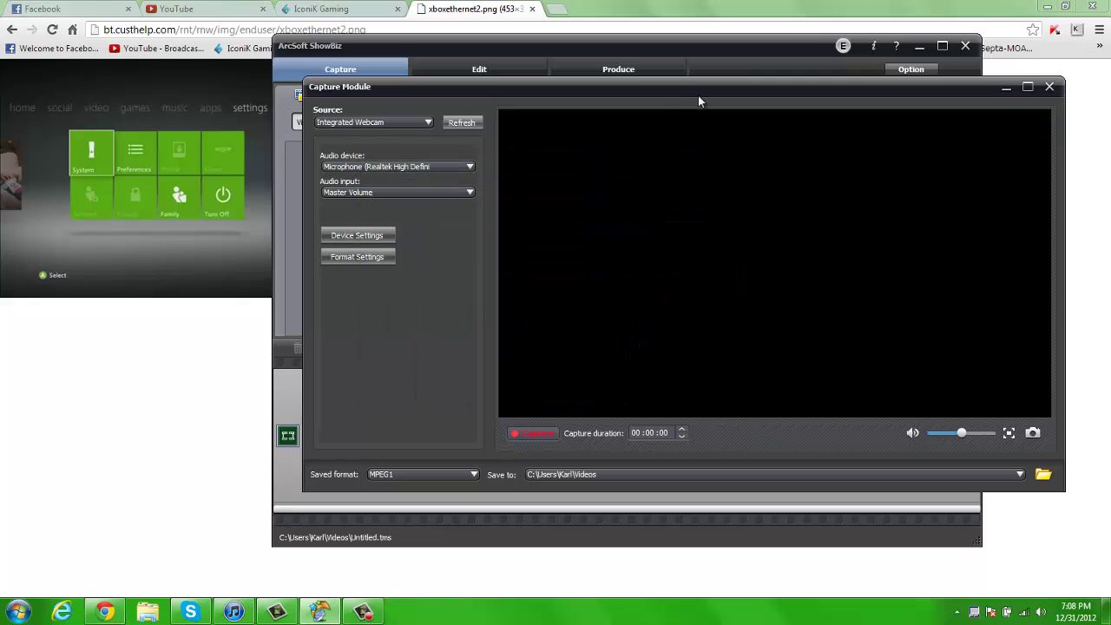
left_click_drag(700, 99, 633, 102)
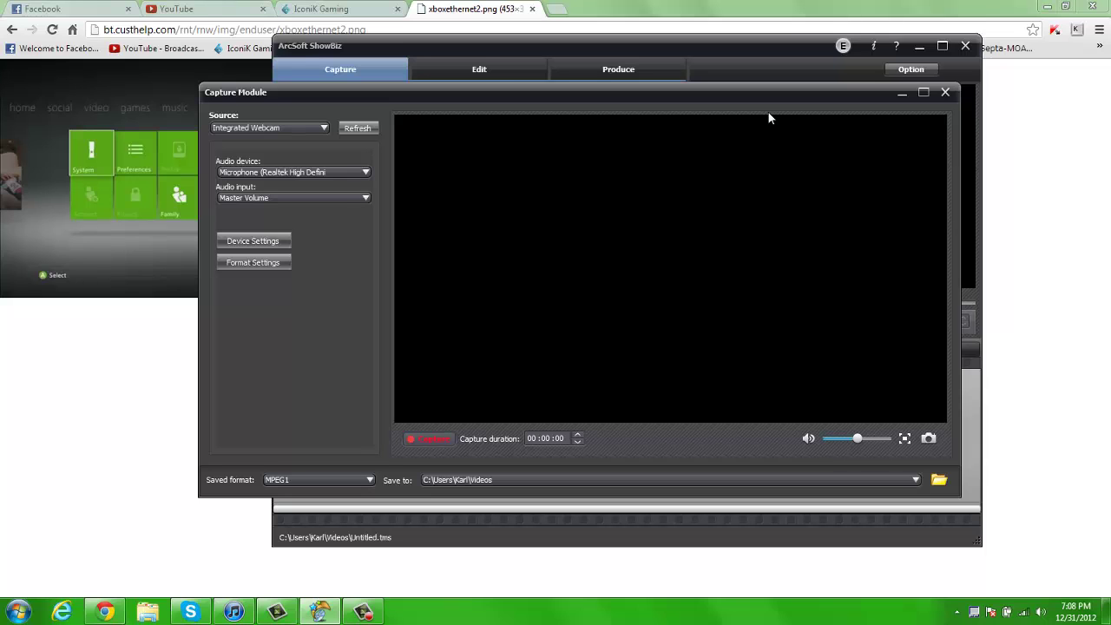
- In YouTube, open Inbox > Personal Messages and go to the latest sender's channel
left_click(213, 8)
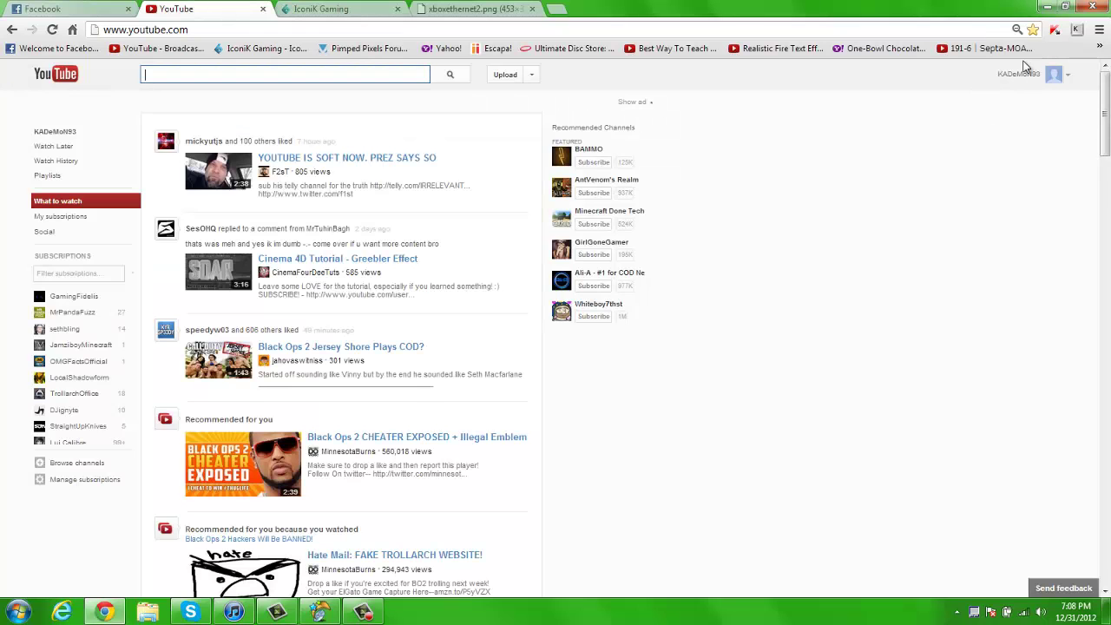
left_click(1059, 80)
left_click(994, 136)
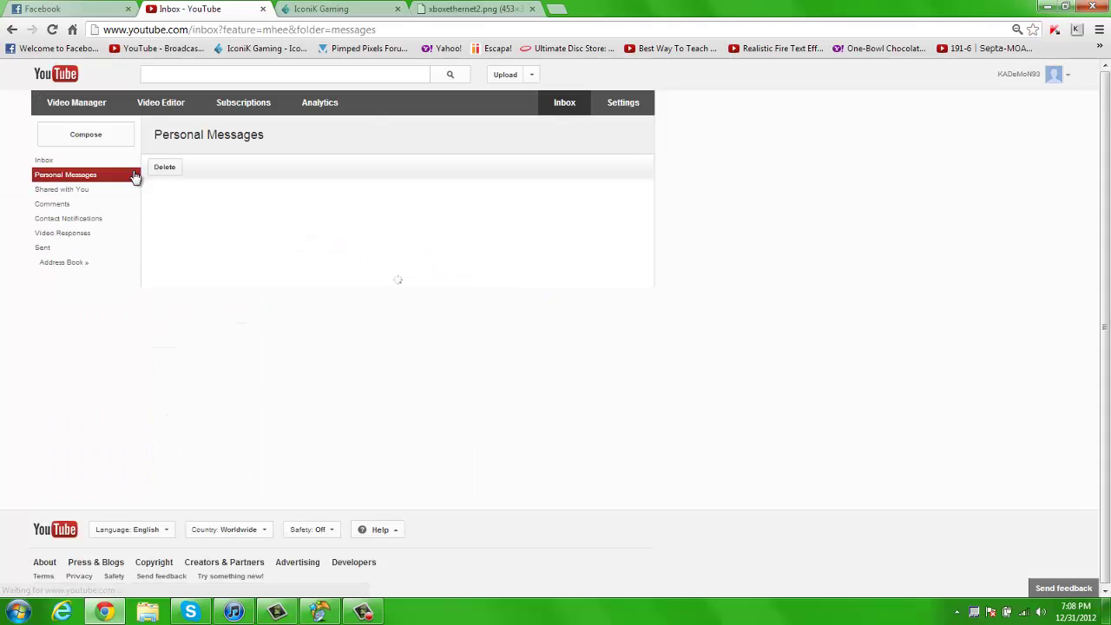
left_click(91, 162)
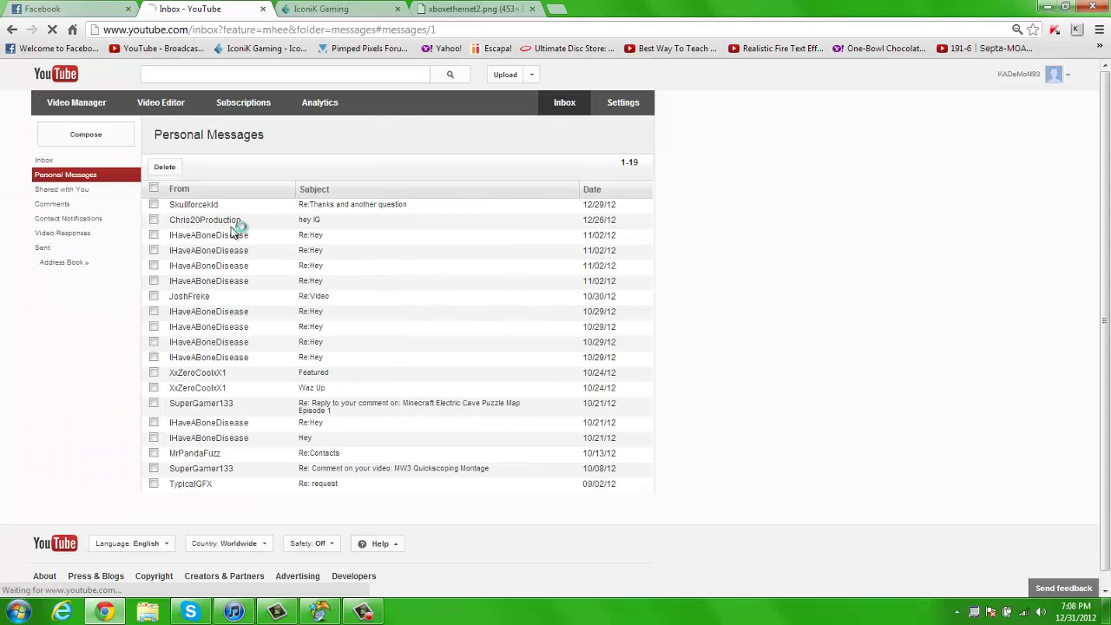
left_click(207, 210)
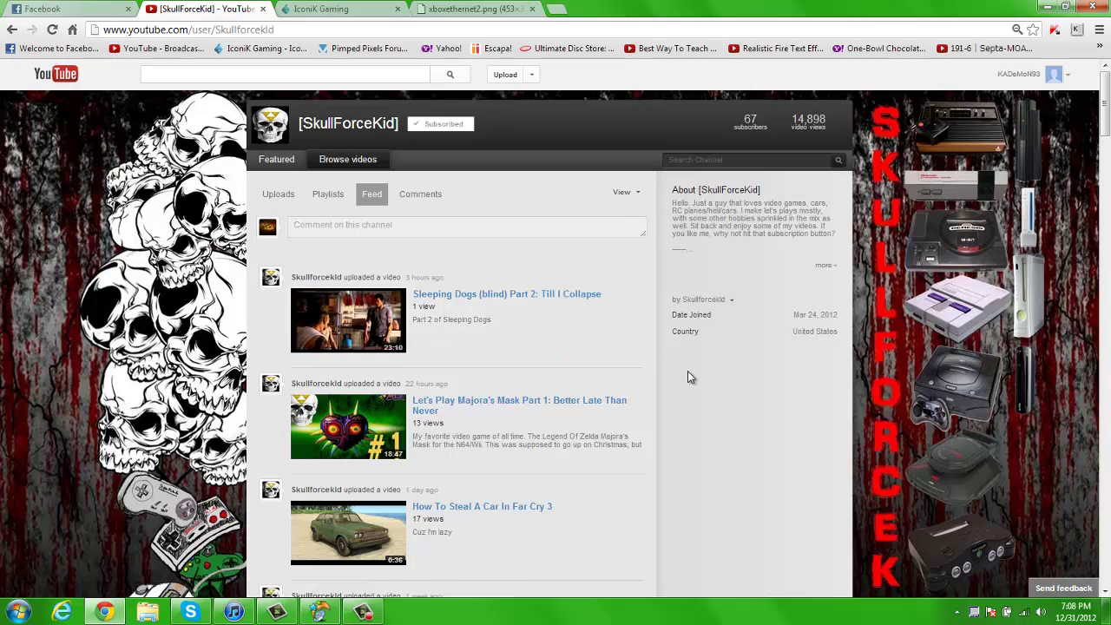
- Browse the channel's Uploads, including the HD PVR 2 troubleshooting video, then return to ShowBiz's Capture Module
scroll(687, 376, "down", 3)
scroll(687, 377, "up", 3)
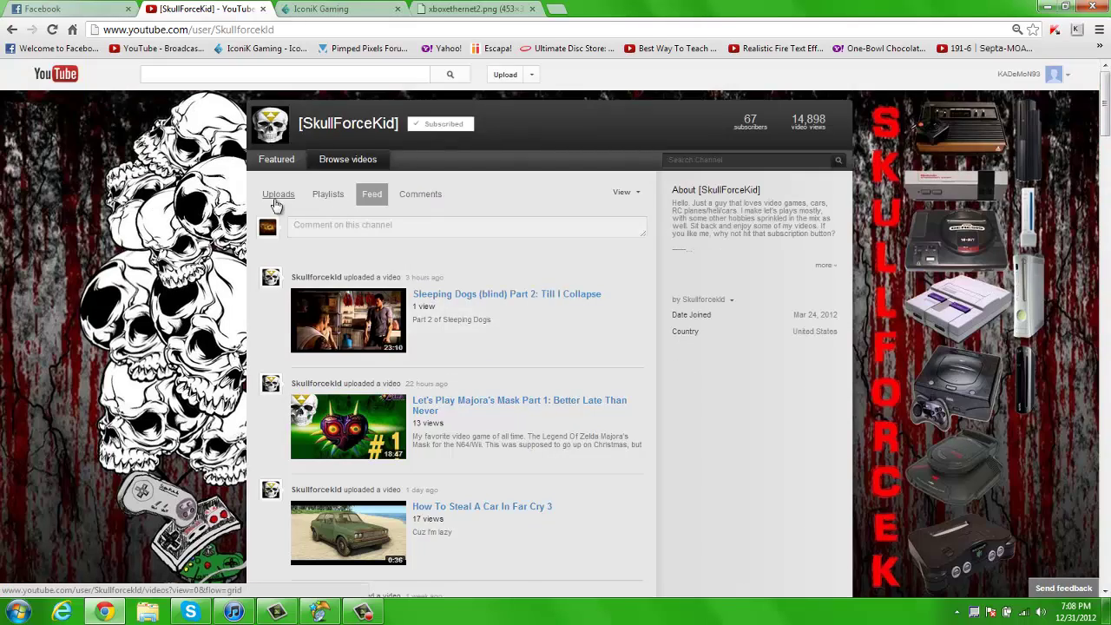
left_click(330, 196)
scroll(130, 441, "down", 3)
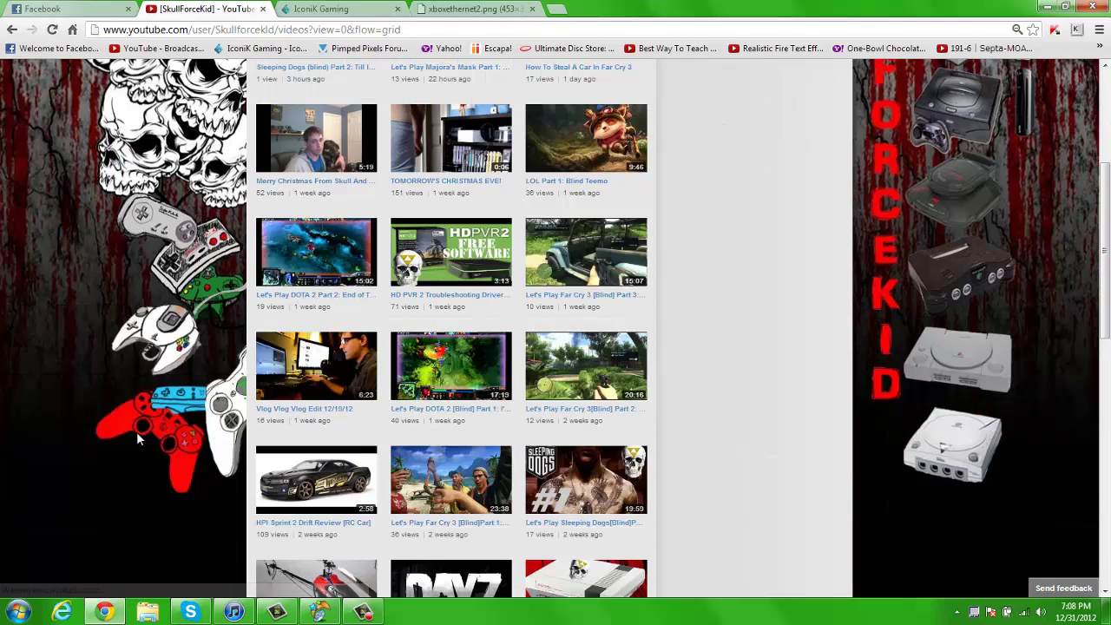
scroll(222, 443, "down", 2)
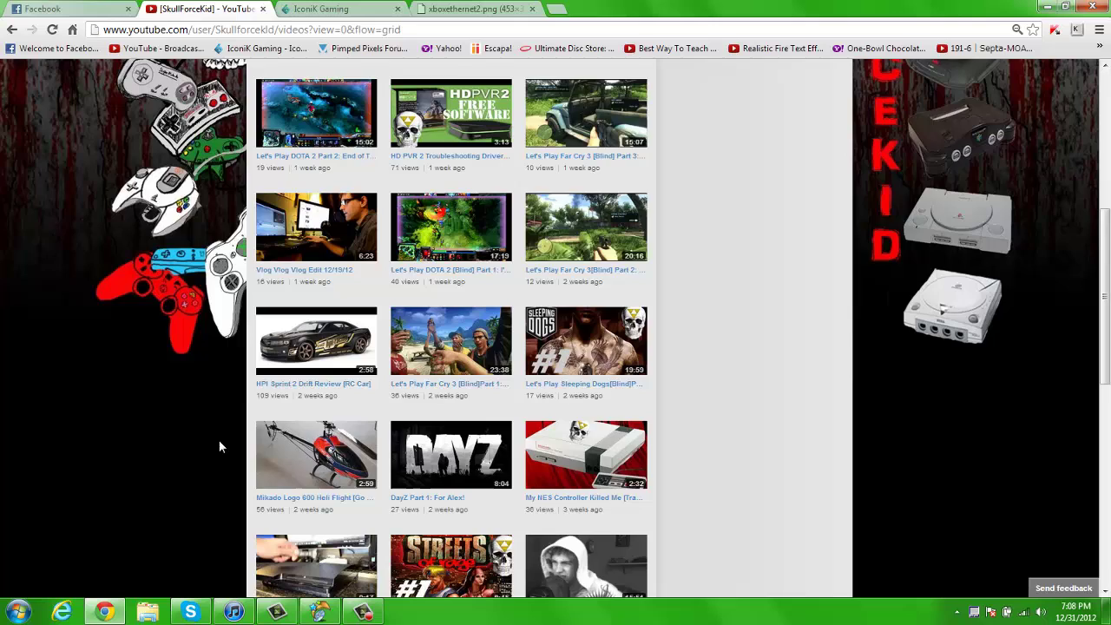
scroll(219, 440, "up", 5)
scroll(221, 450, "down", 5)
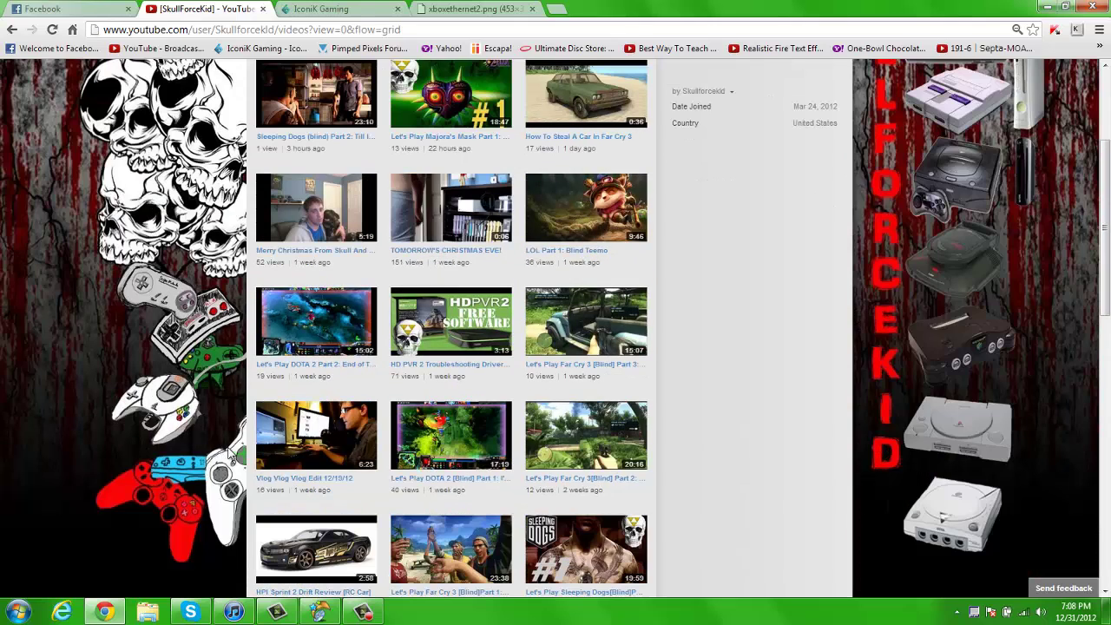
left_click(319, 612)
left_click_drag(491, 102, 440, 109)
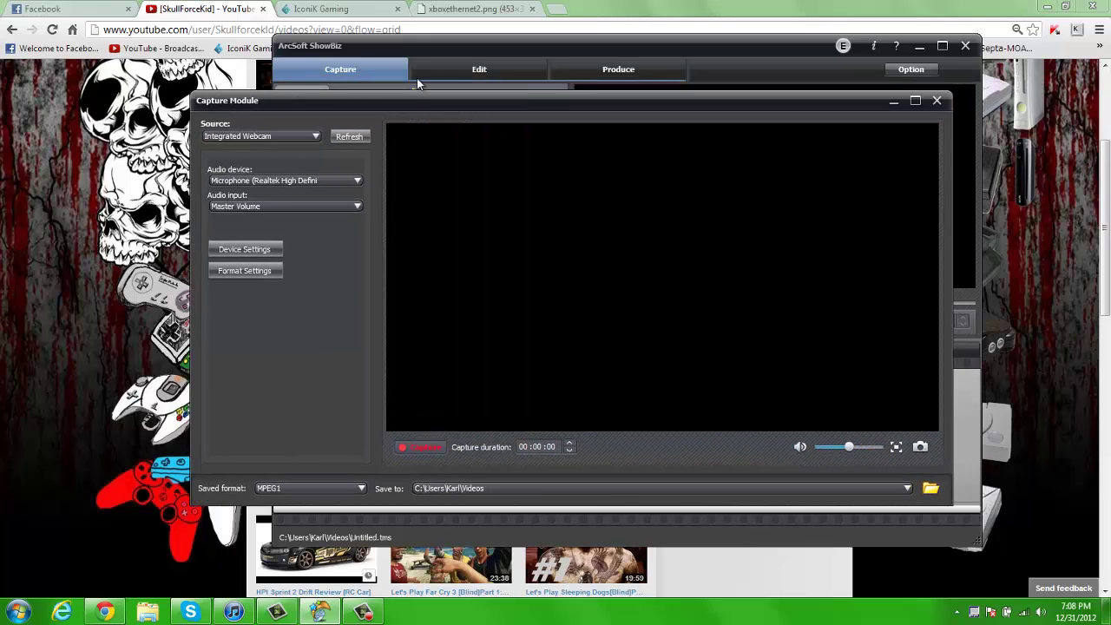
- Nudge the Capture Module slightly left and close it with its X button
mouse_move(398, 103)
left_mouse_down()
mouse_move(570, 87)
mouse_move(484, 85)
mouse_move(379, 106)
left_mouse_up()
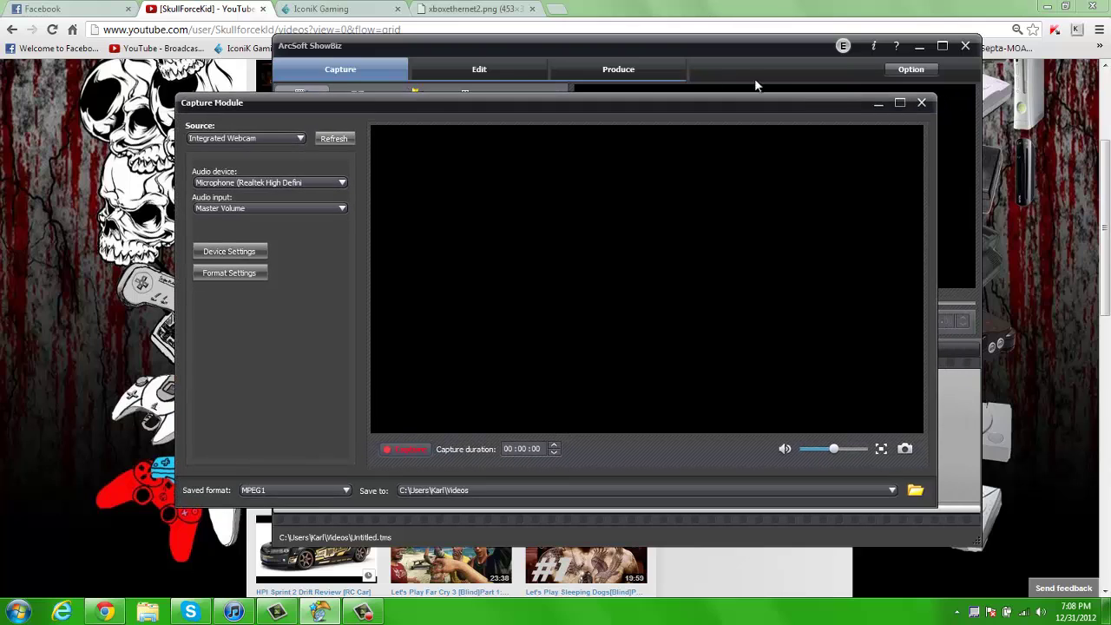
left_click(922, 103)
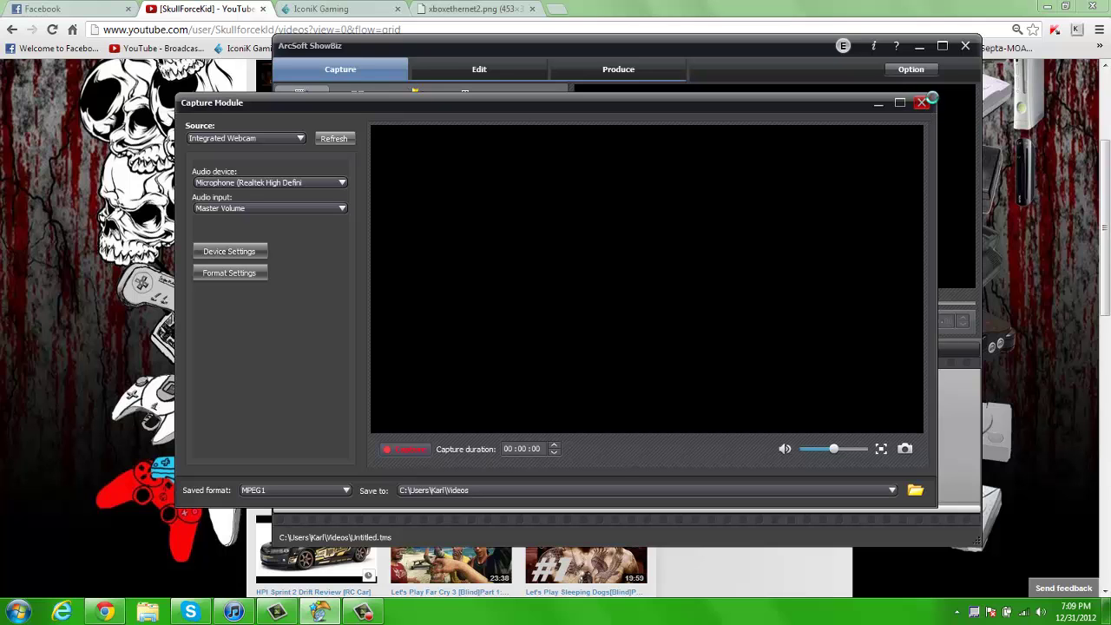